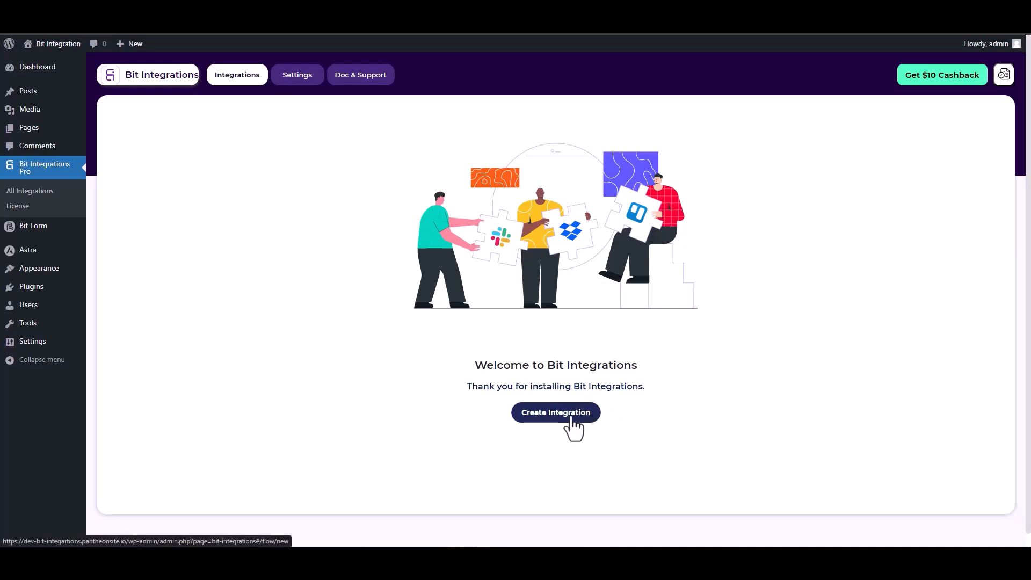
Pick SiteOrigin Widgets as the new integration's trigger and start fetching its form data.
type("sit")
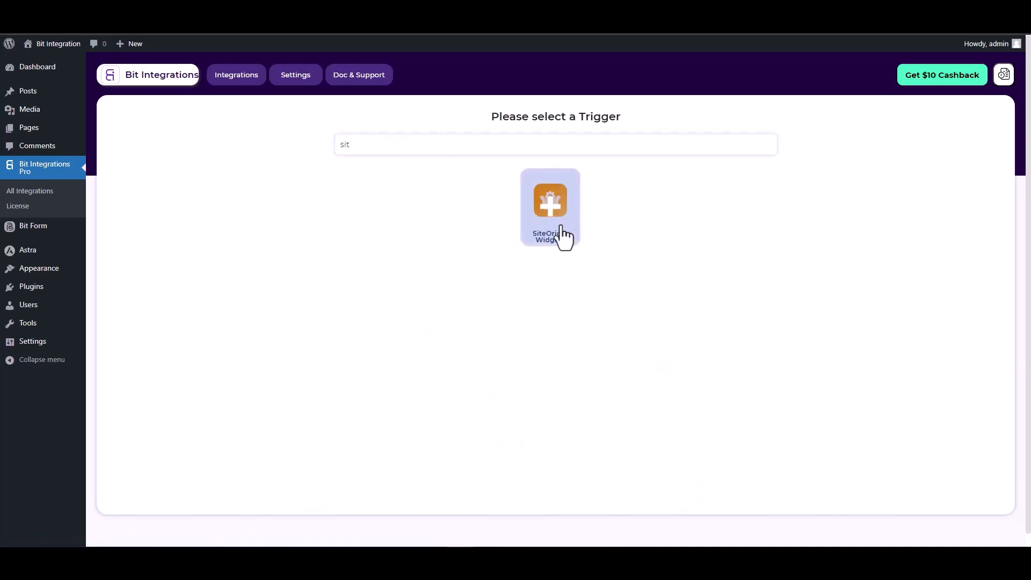
left_click(570, 234)
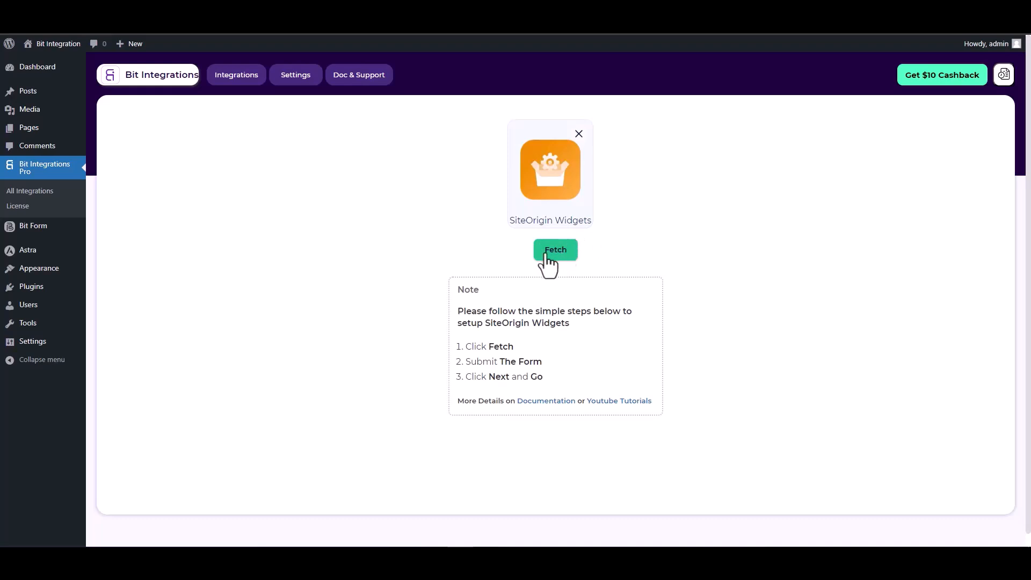
left_click(551, 253)
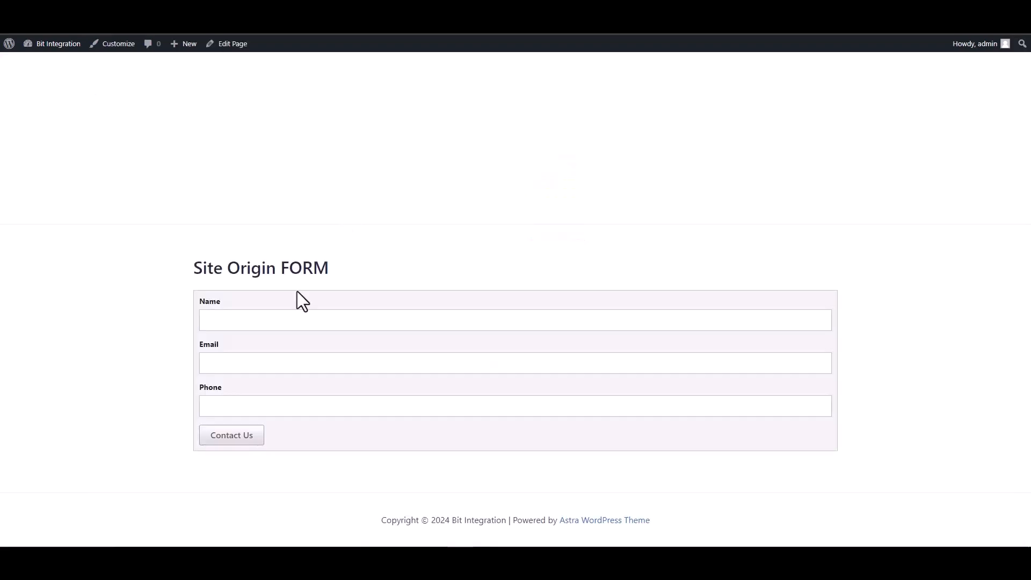
Submit the SiteOrigin contact form with name 'test', a test e-mail address and a test phone number.
left_click(346, 321)
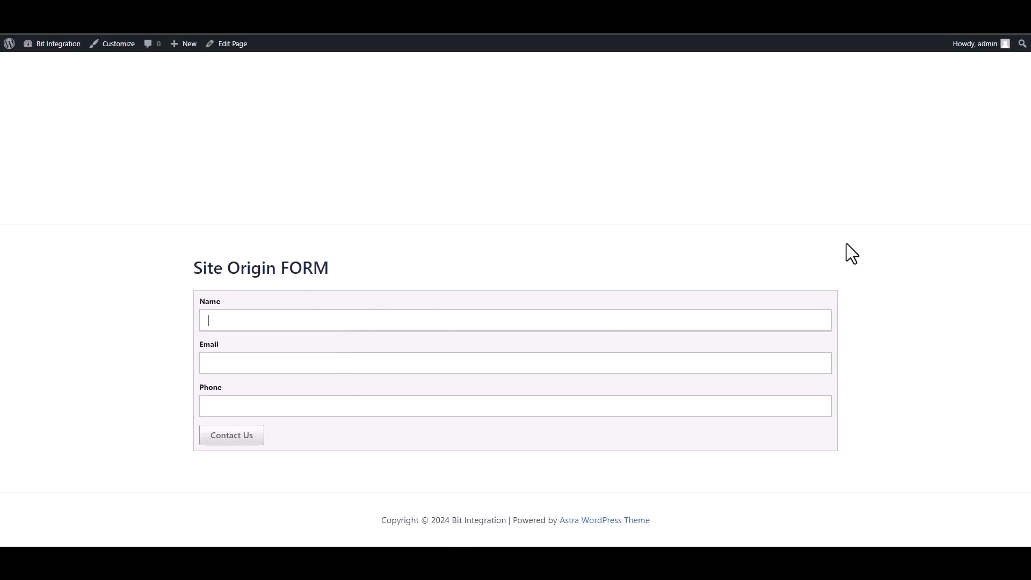
type("test")
left_click(695, 361)
type("test")
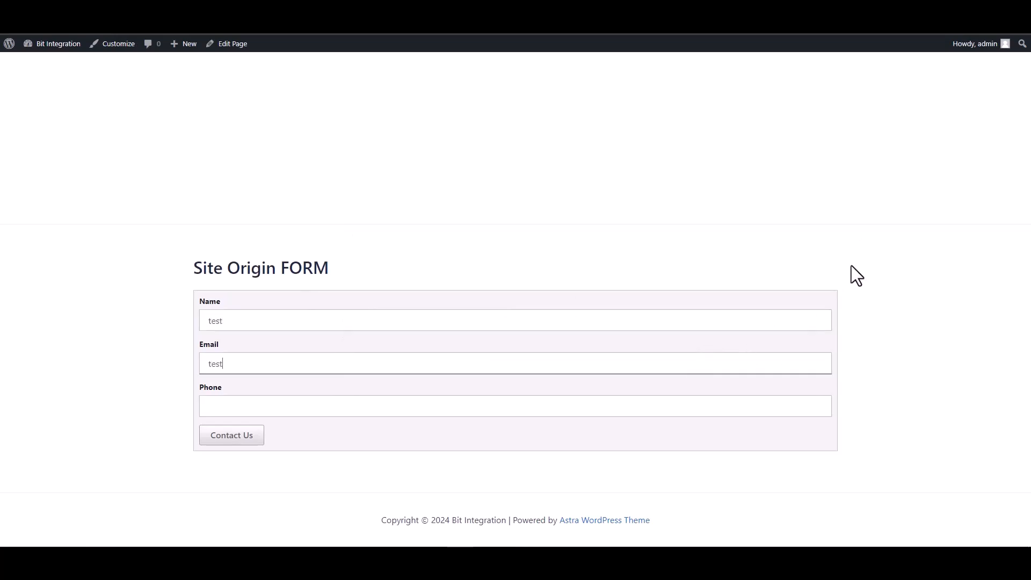
type("@test.com")
left_click(709, 411)
type("12345678")
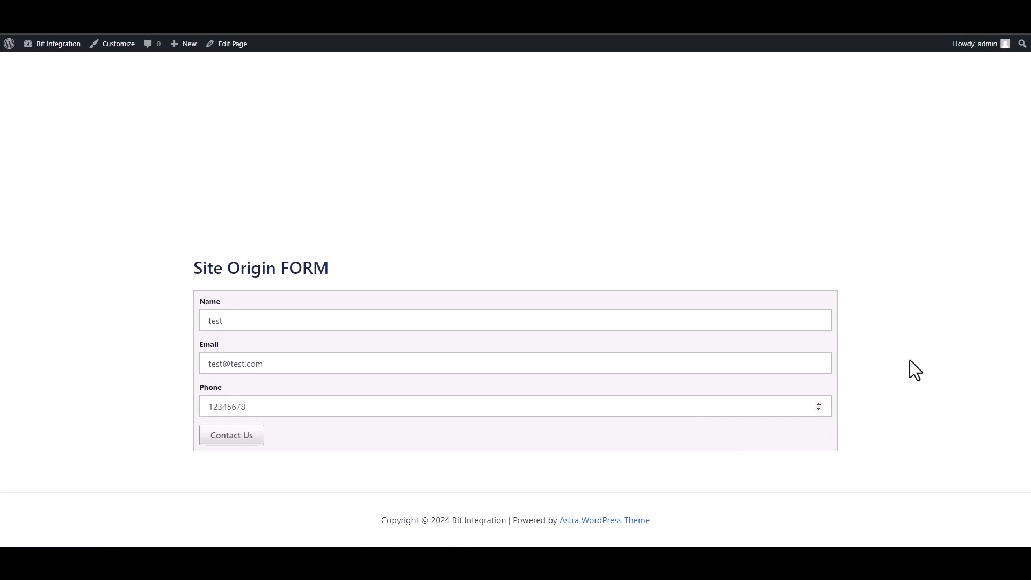
left_click(236, 436)
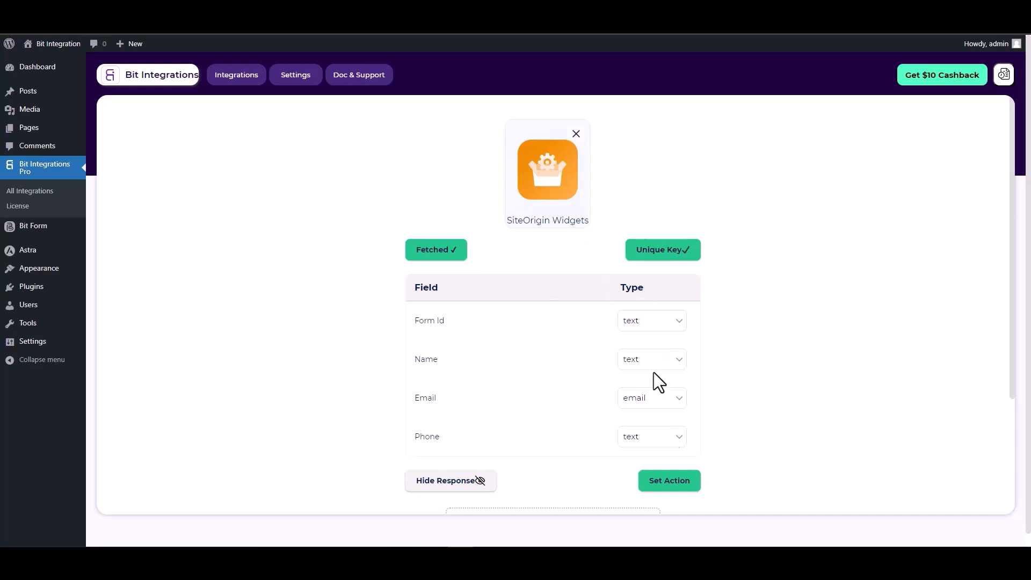
Choose SureTriggers as the integration's action via the 'sure' action search.
left_click(669, 485)
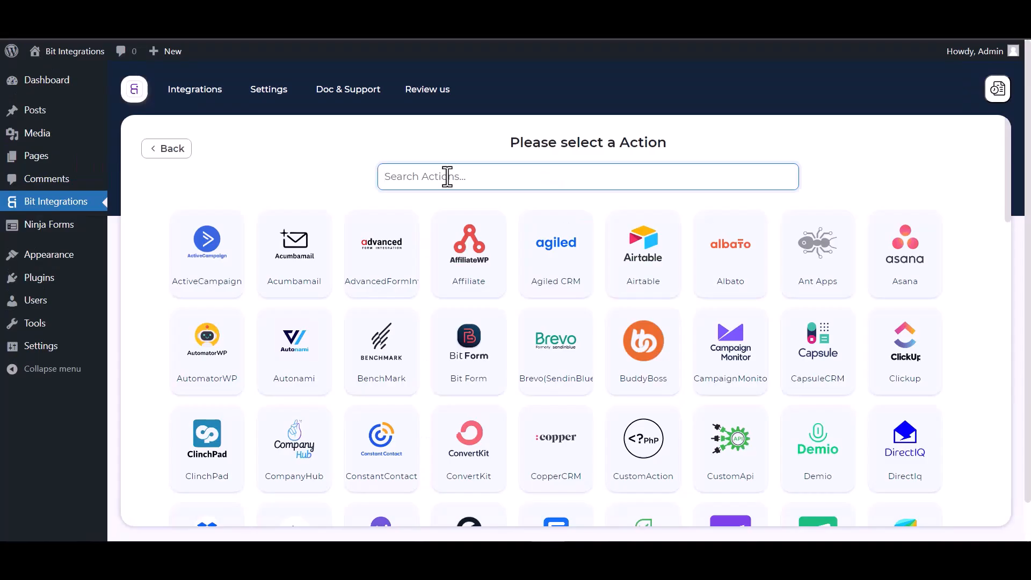
type("sure")
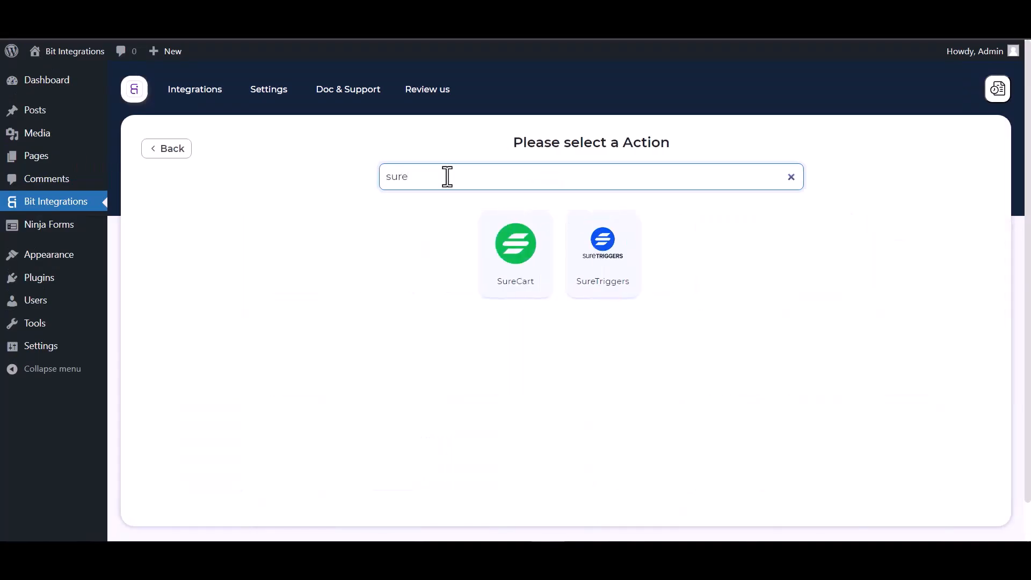
left_click(605, 269)
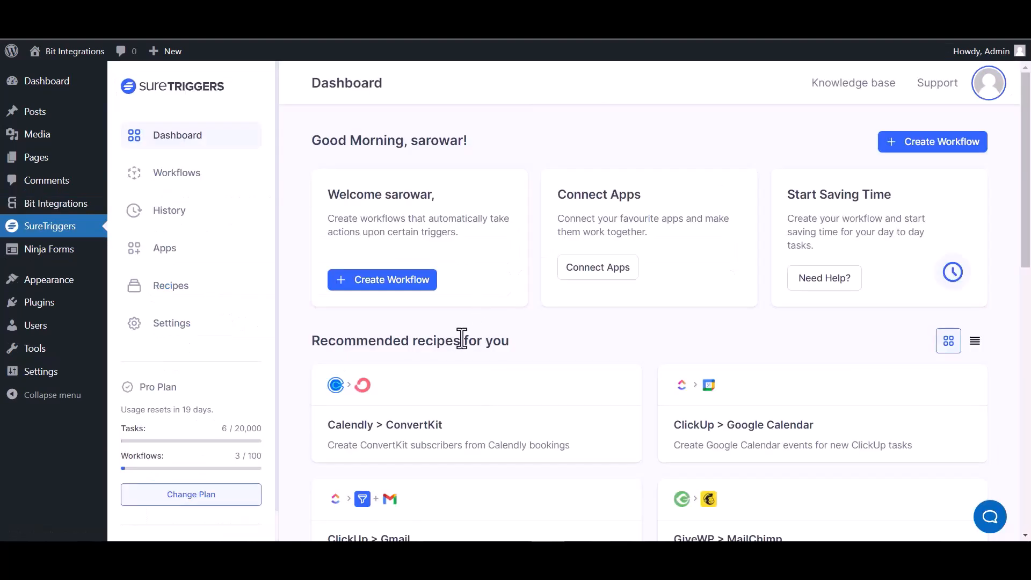
Create a new SureTriggers workflow named 'Bit Integrations' and open its builder.
left_click(921, 154)
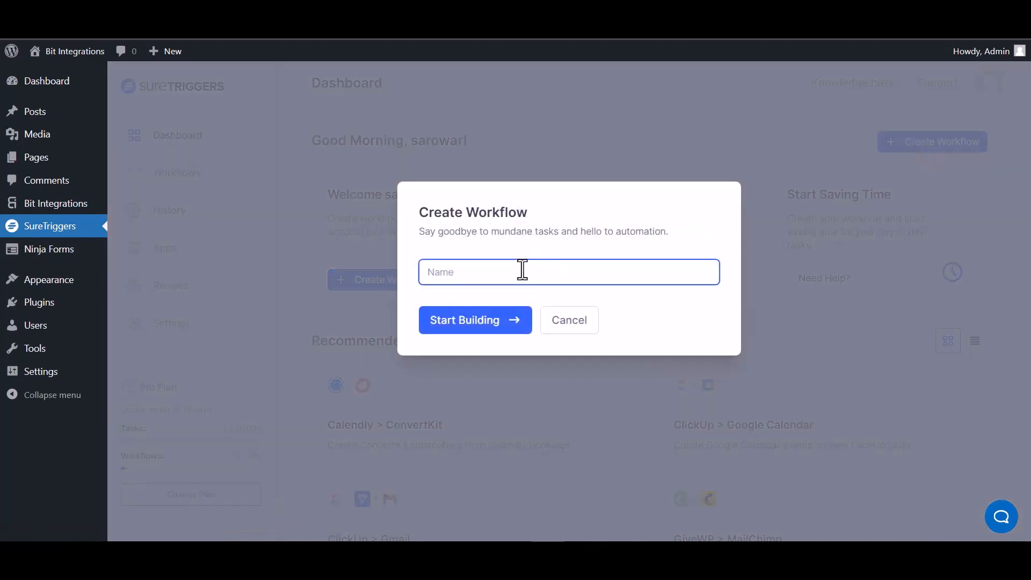
type("Bit Integrations")
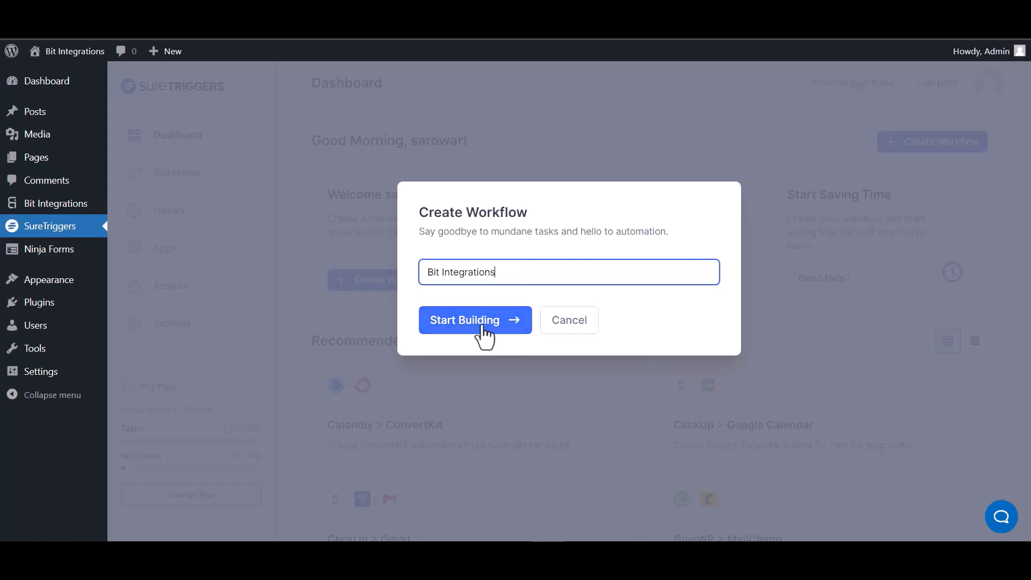
left_click(484, 334)
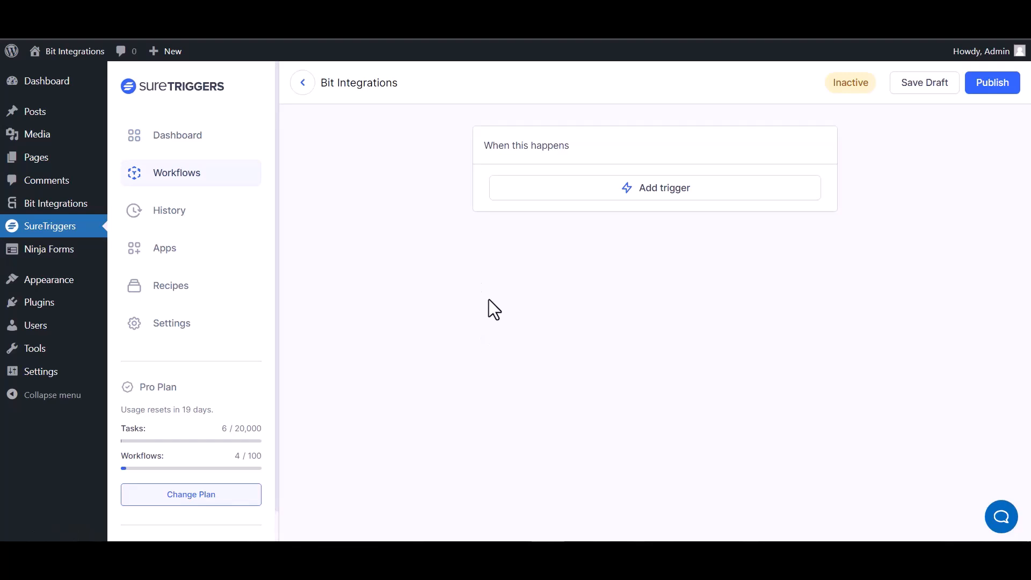
Add a Webhooks trigger to the workflow and copy its generated webhook URL.
left_click(679, 200)
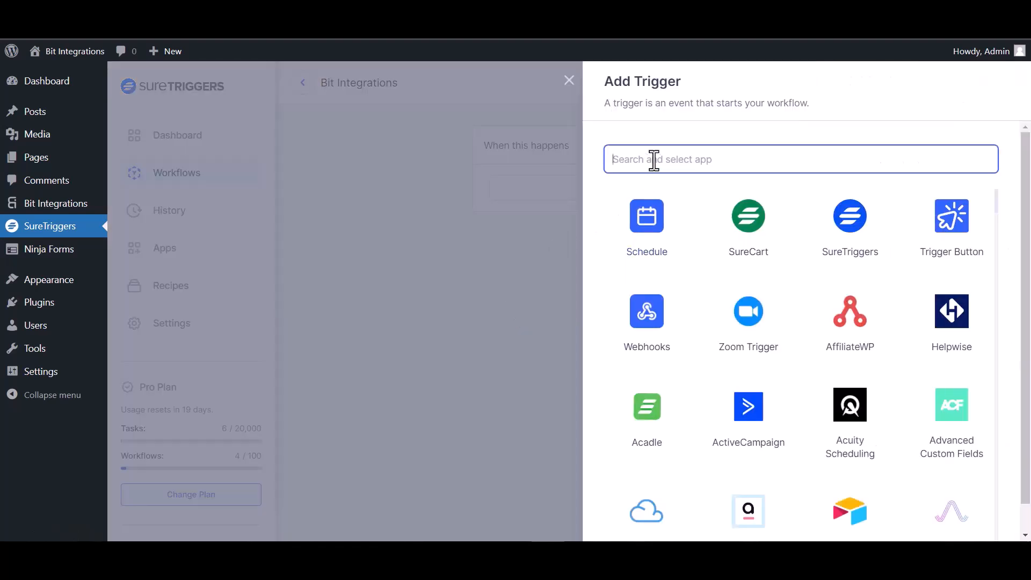
type("web")
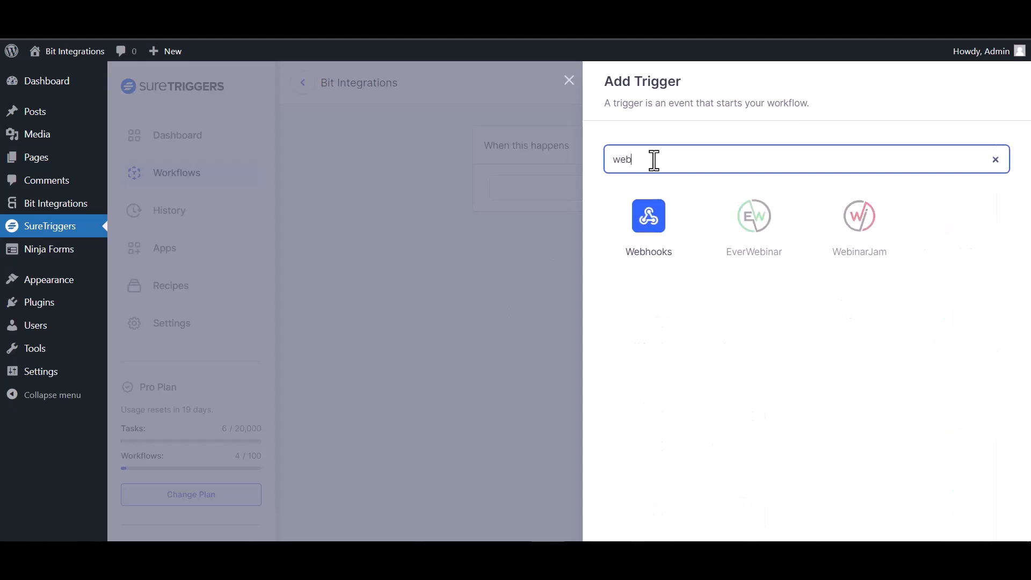
left_click(661, 238)
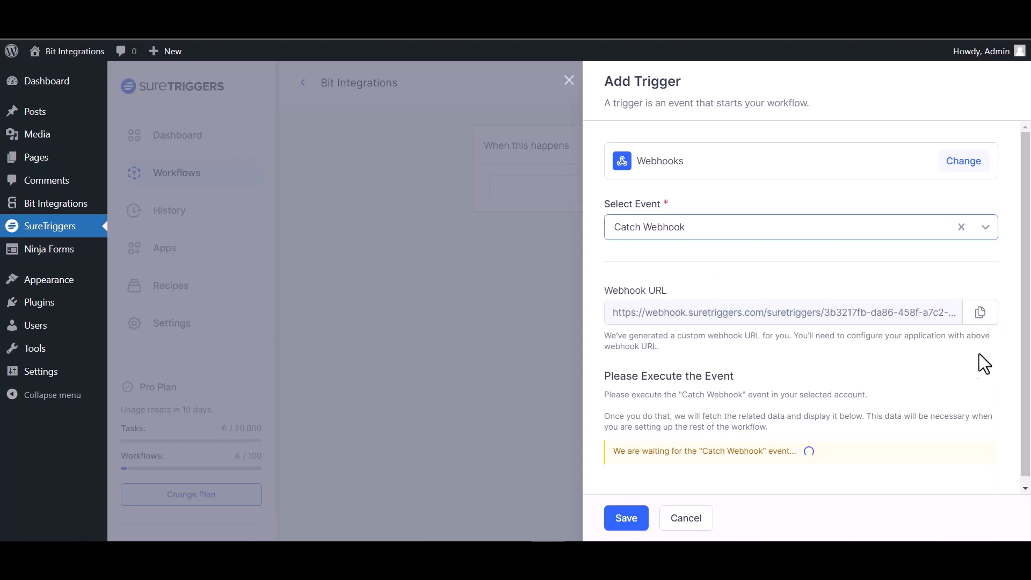
left_click(986, 317)
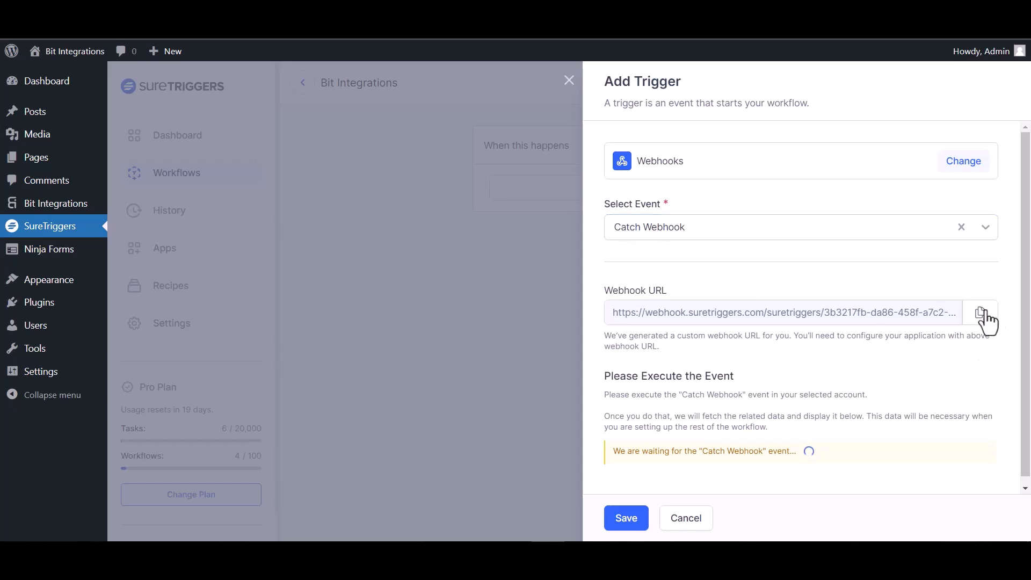
Paste the webhook URL as the Link and send all form data as application/json.
left_click(315, 292)
key("ctrl+v")
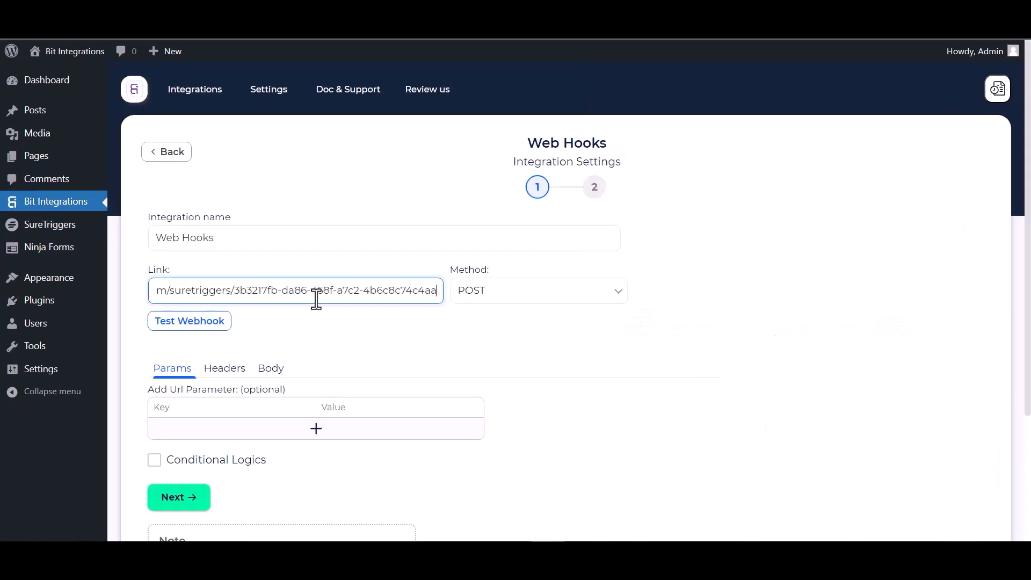
left_click(270, 369)
scroll(296, 350, "down", 3)
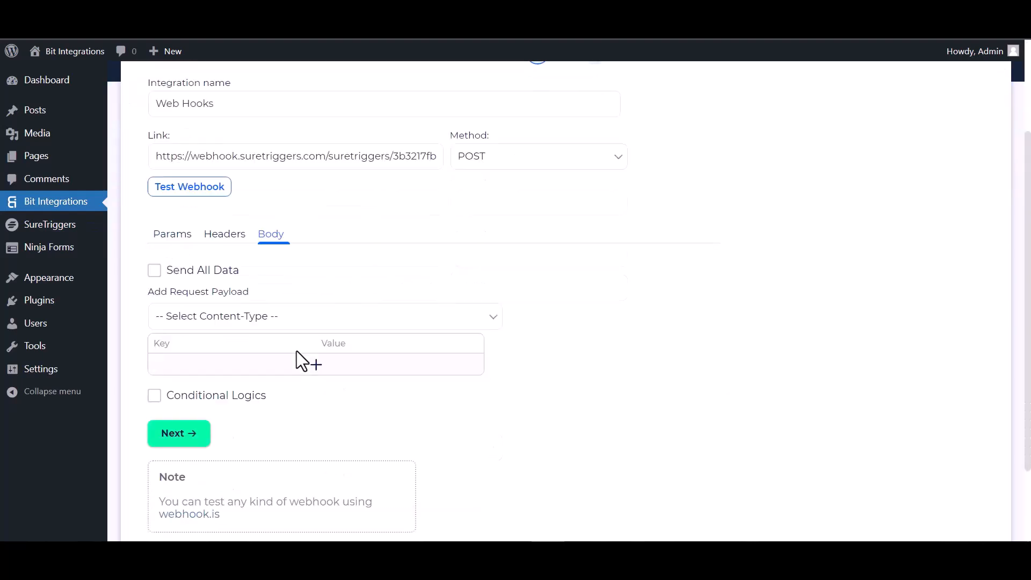
left_click(155, 271)
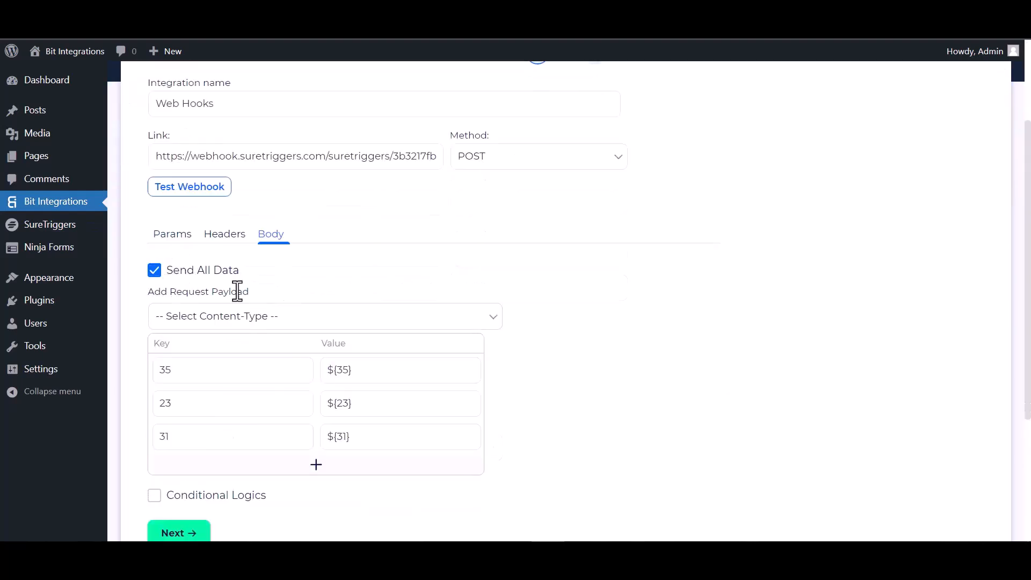
left_click(256, 321)
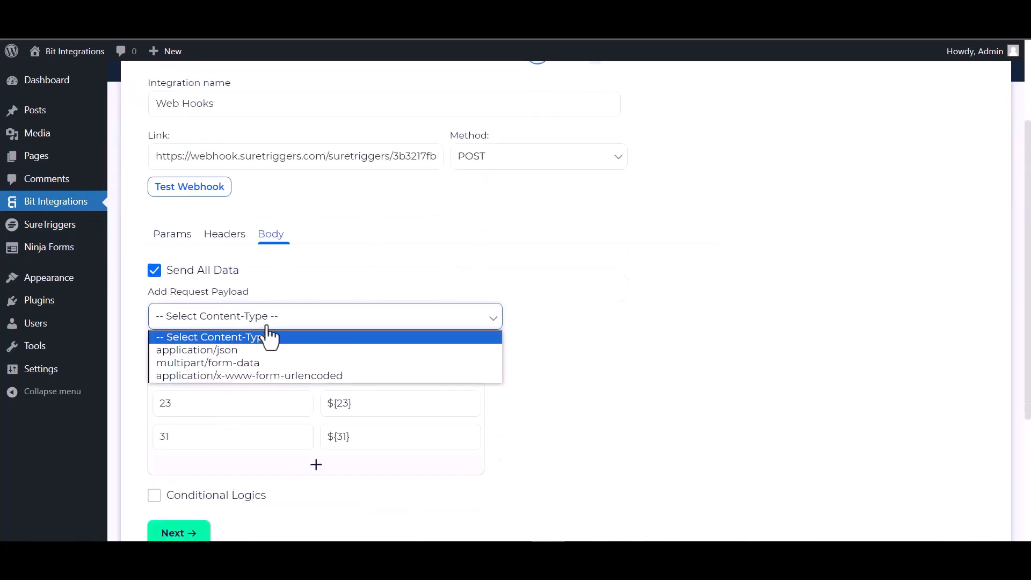
left_click(243, 351)
Test the webhook, save the captured request in SureTriggers, and enable conditional logic.
left_click(203, 195)
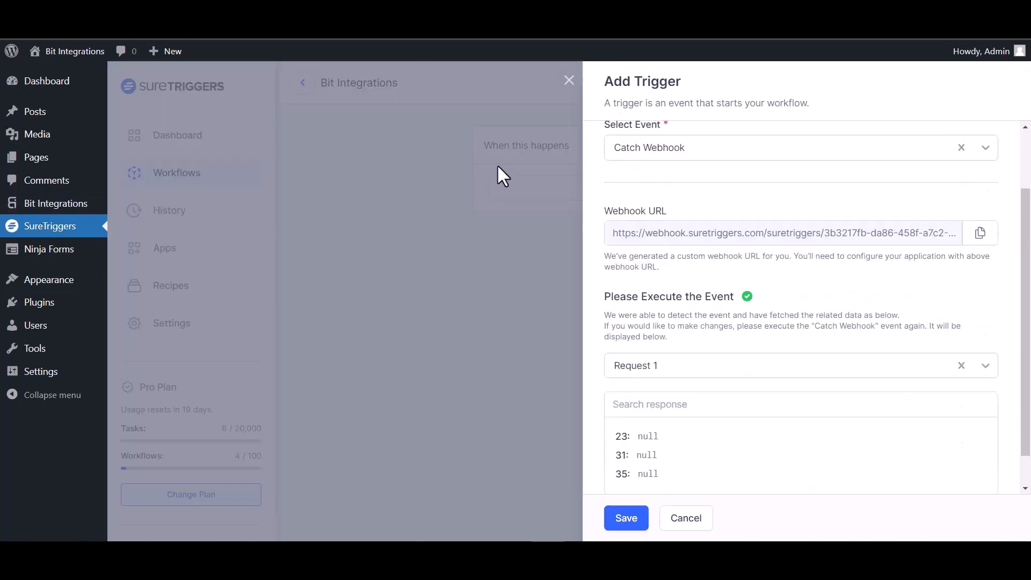
scroll(719, 355, "down", 1)
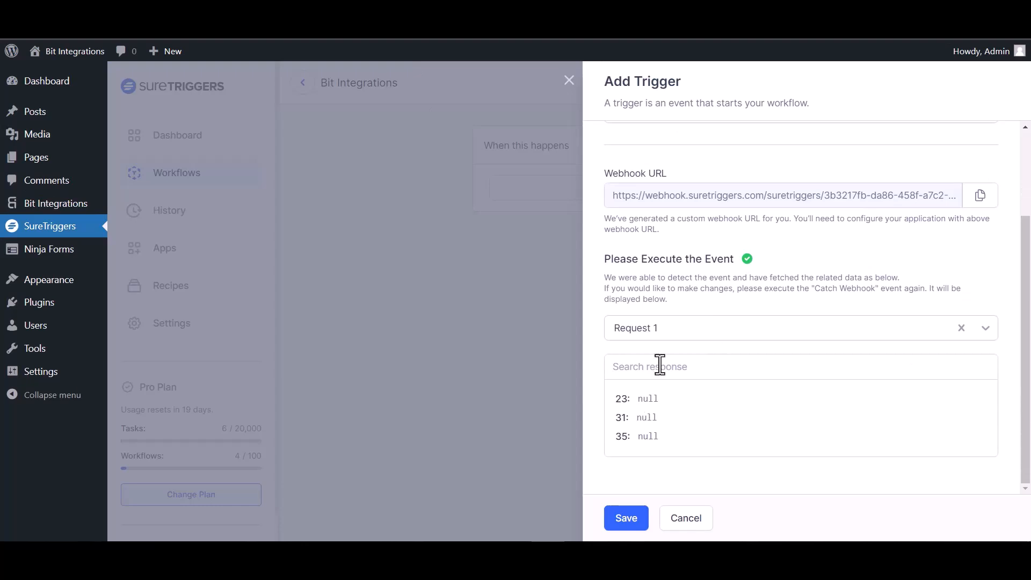
left_click(626, 518)
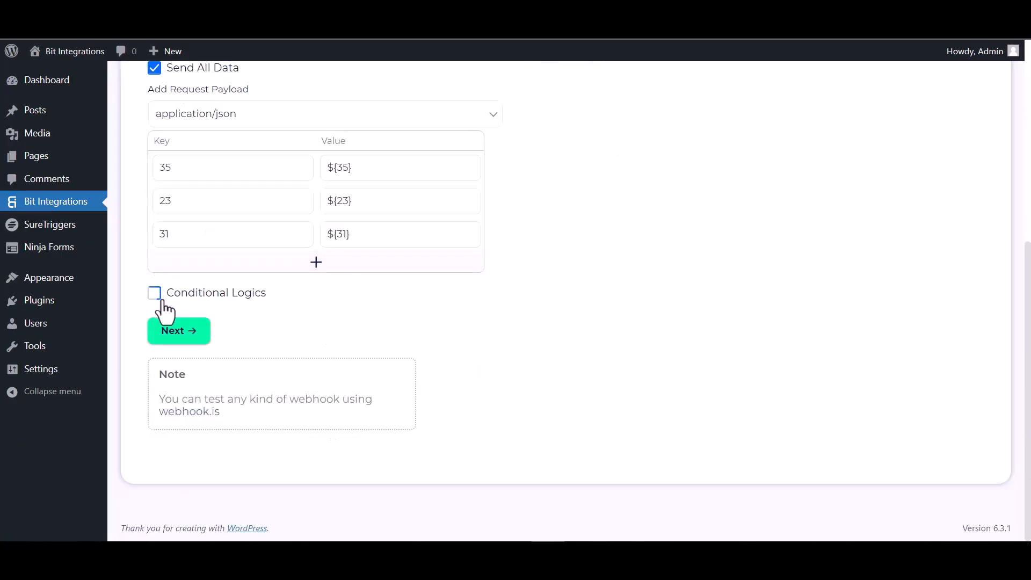
left_click(154, 293)
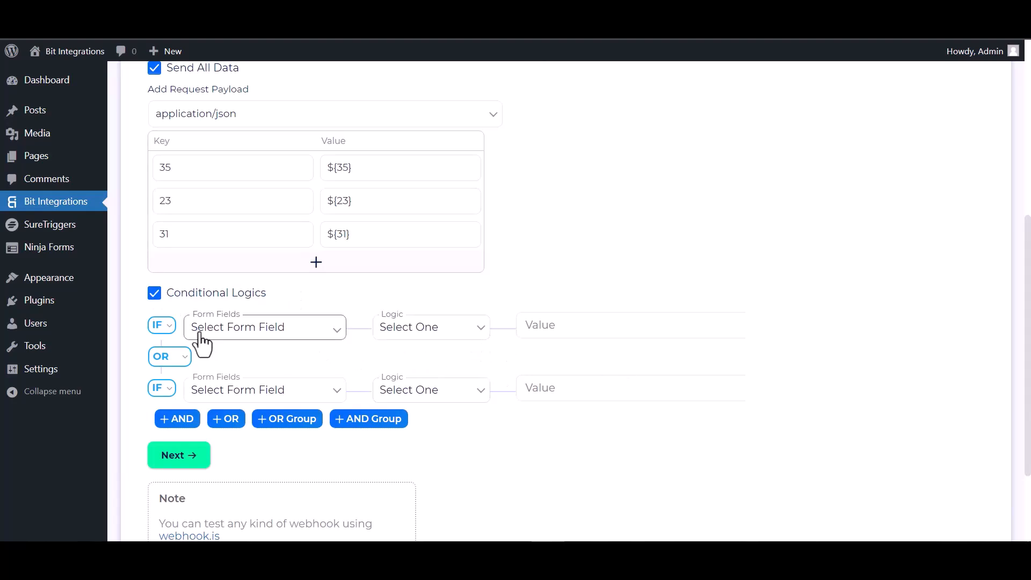
Turn conditional logic back off, then finish and save the webhook integration.
left_click(154, 293)
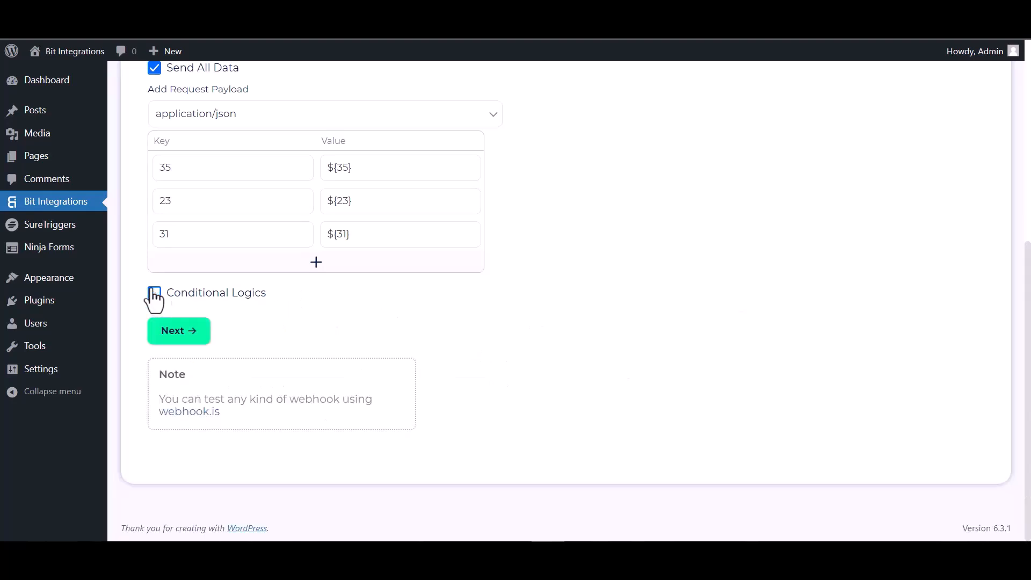
left_click(187, 337)
left_click(541, 247)
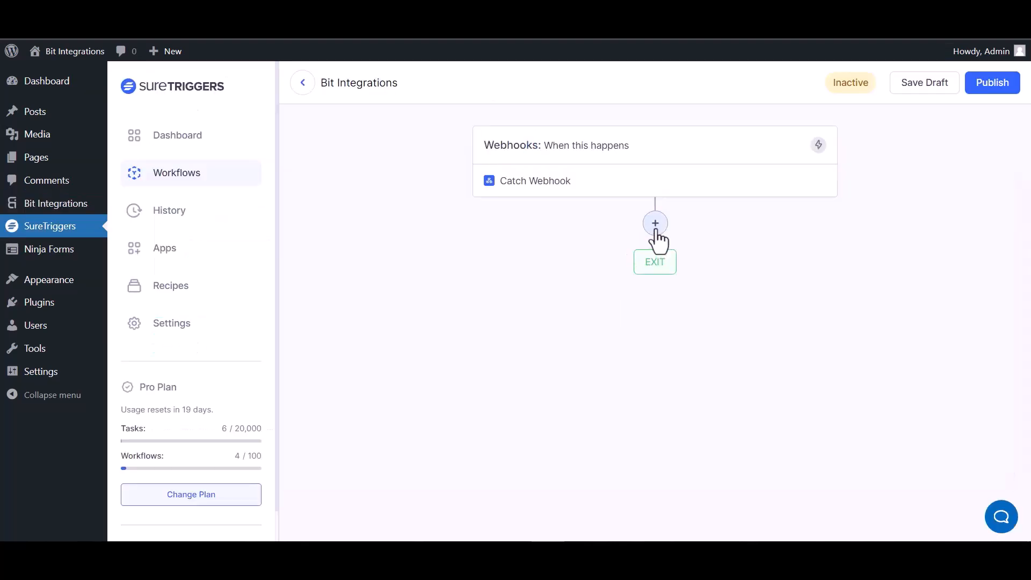
Add an AirTable Create Record action using the first AirTable connection.
left_click(656, 226)
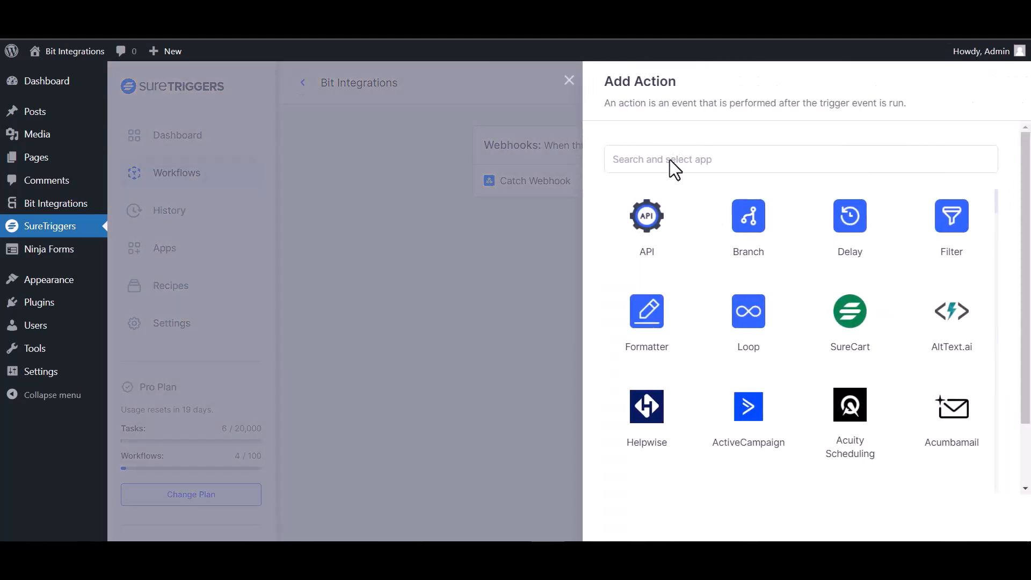
left_click(676, 164)
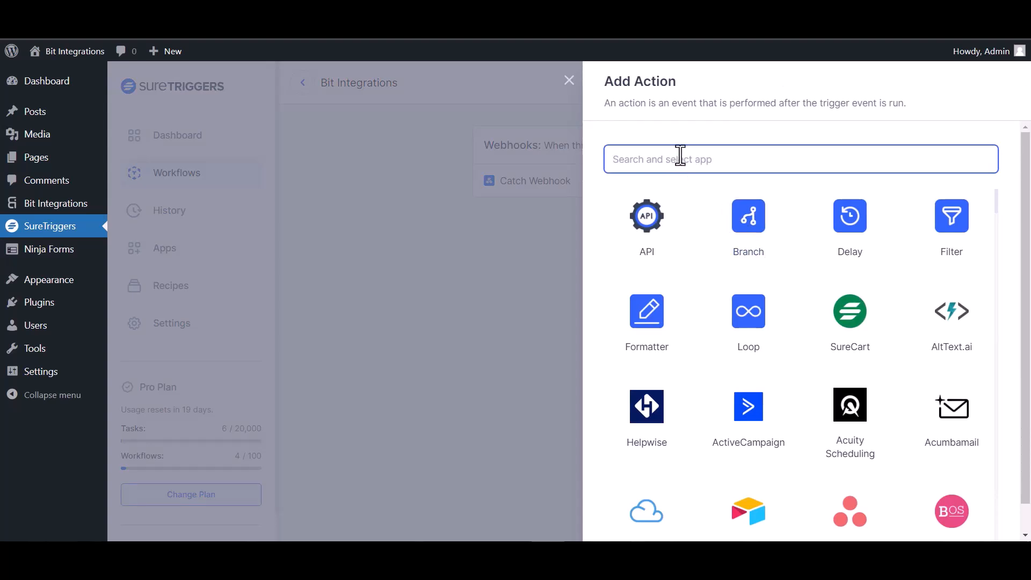
type("air")
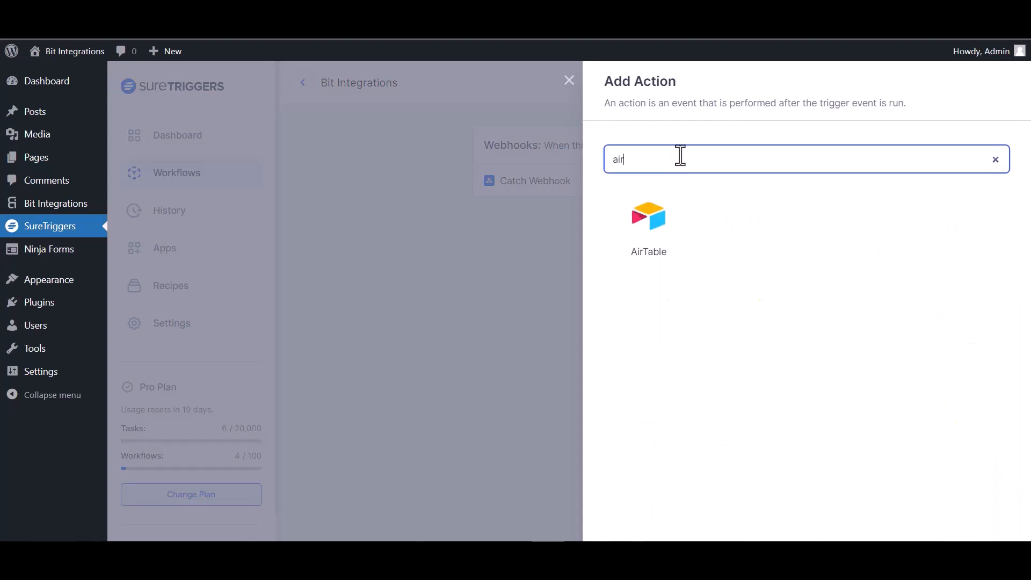
left_click(650, 235)
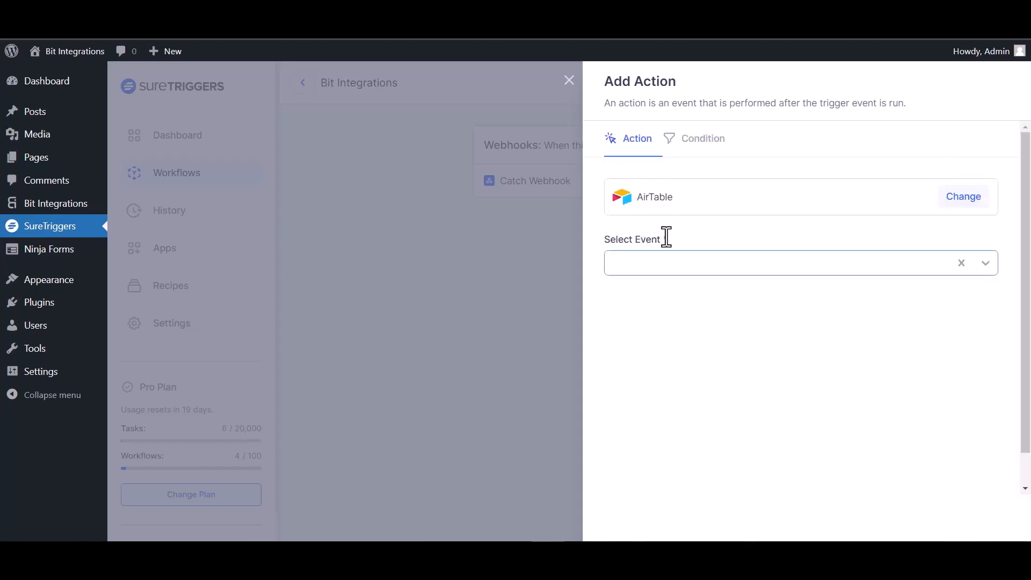
left_click(743, 272)
left_click(689, 298)
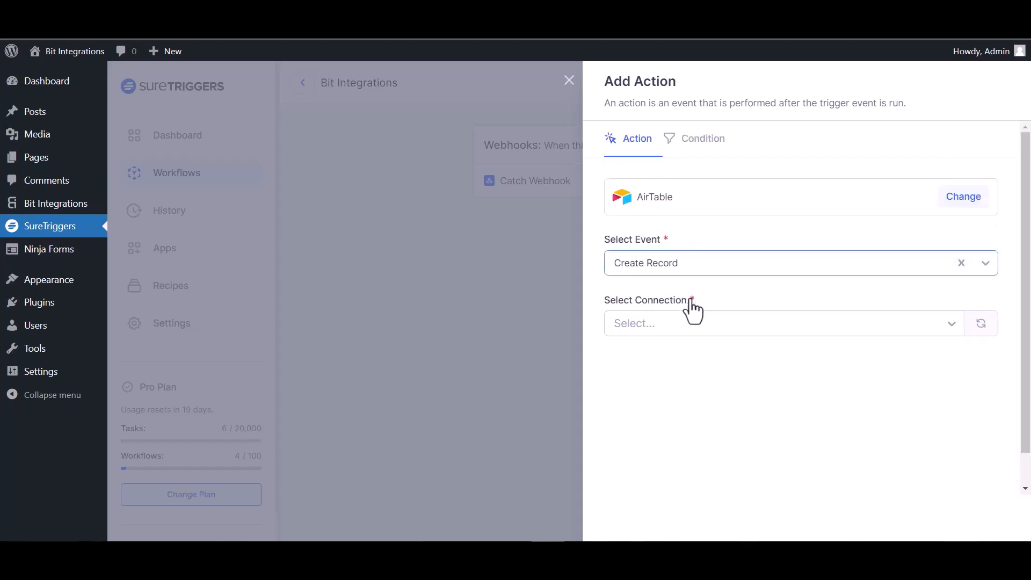
left_click(717, 326)
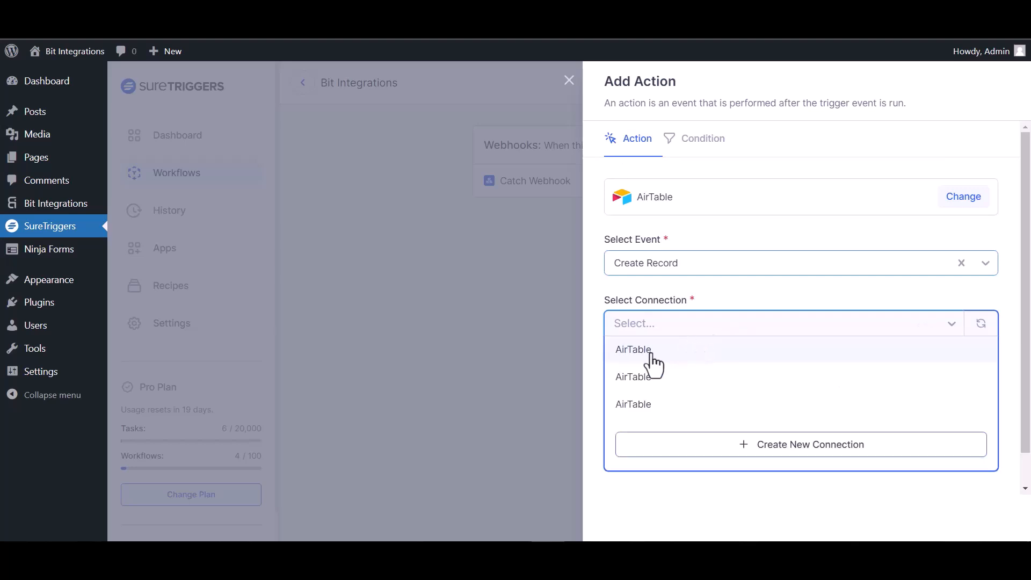
left_click(653, 350)
Target the 'bit integration' base and its Table 1.
scroll(662, 346, "down", 1)
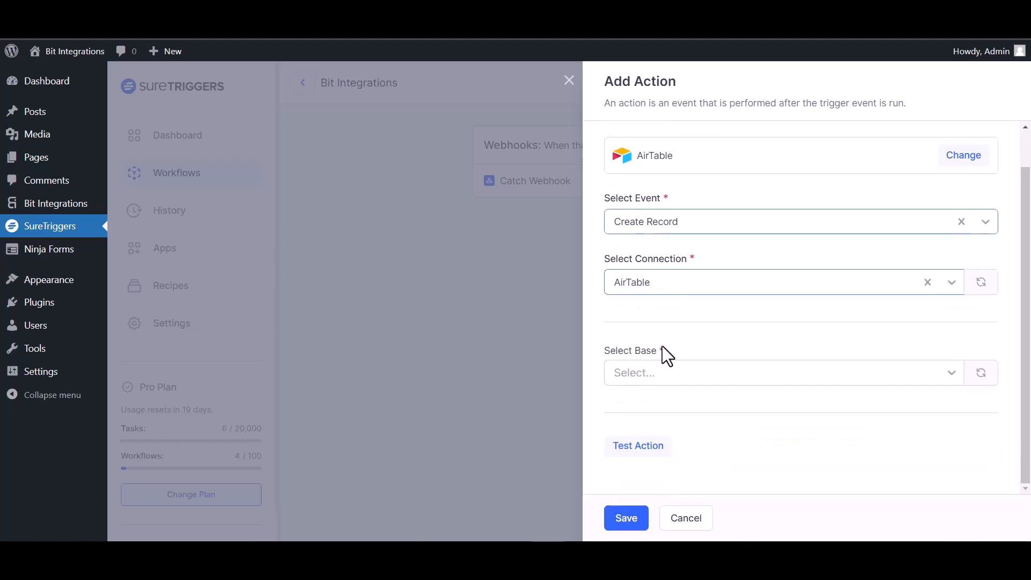
left_click(672, 376)
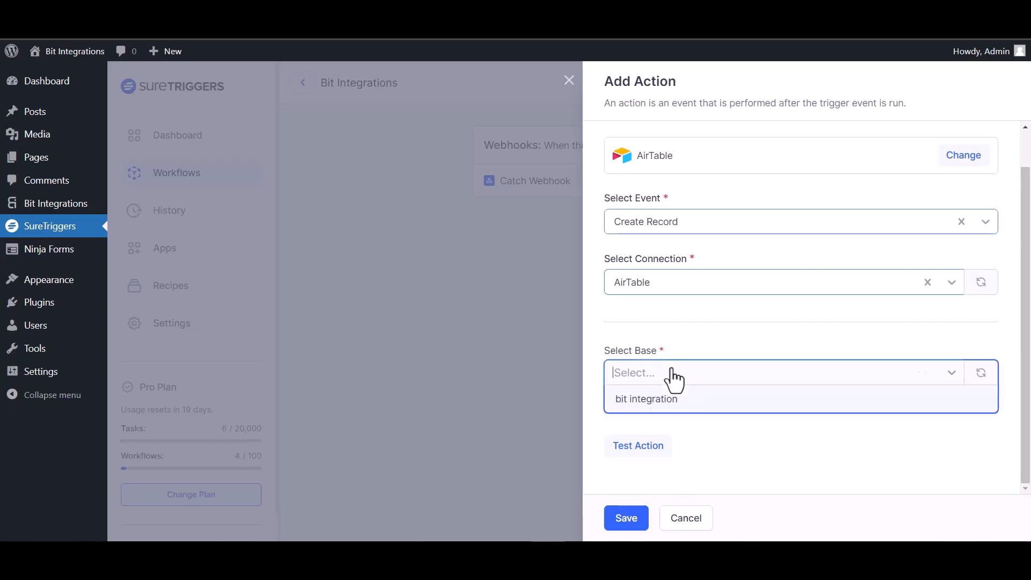
left_click(665, 404)
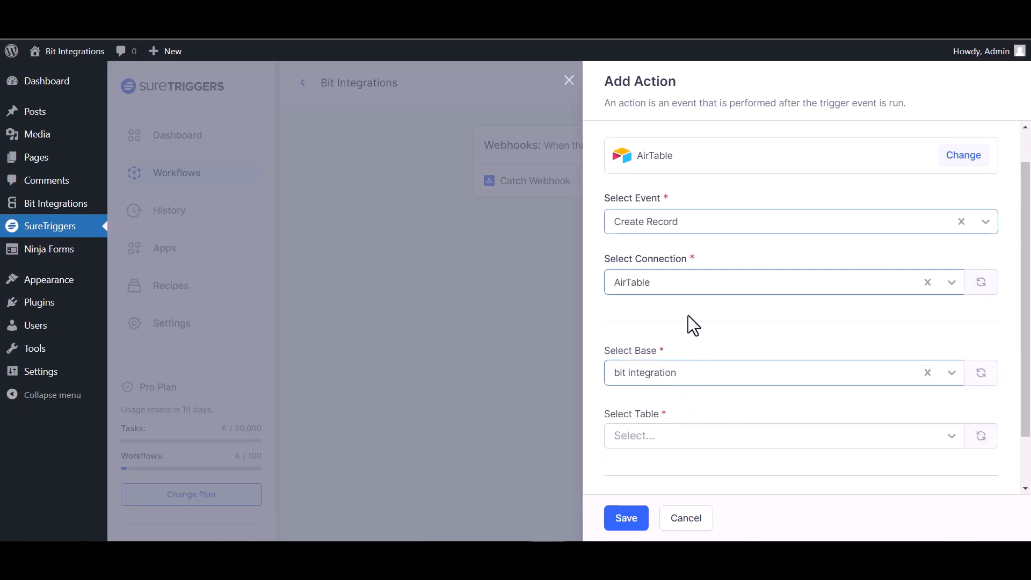
scroll(689, 323, "down", 1)
left_click(701, 377)
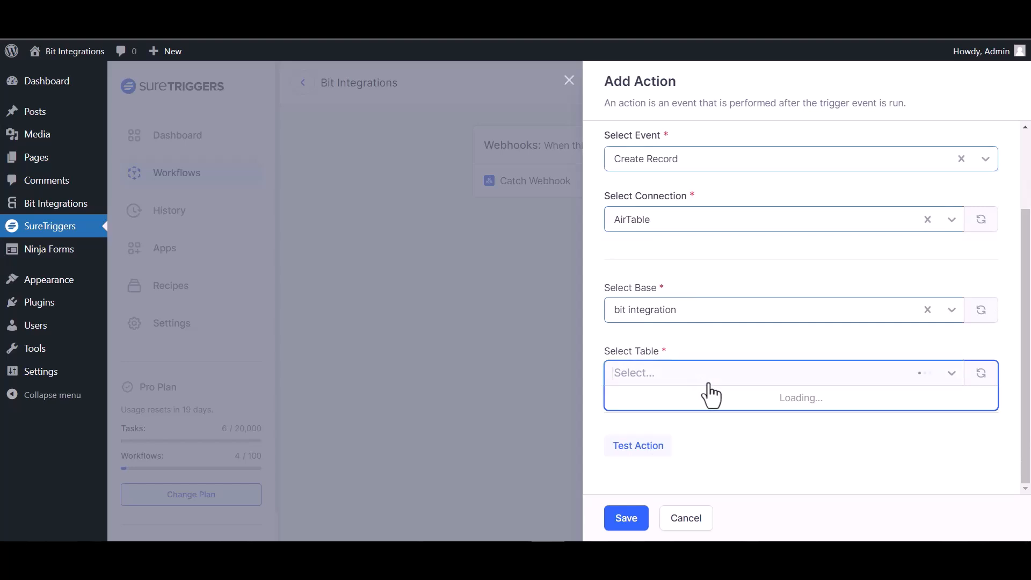
left_click(664, 400)
Map webhook field 35 to Name and 23 to Email, test the action, and save it.
scroll(898, 322, "down", 2)
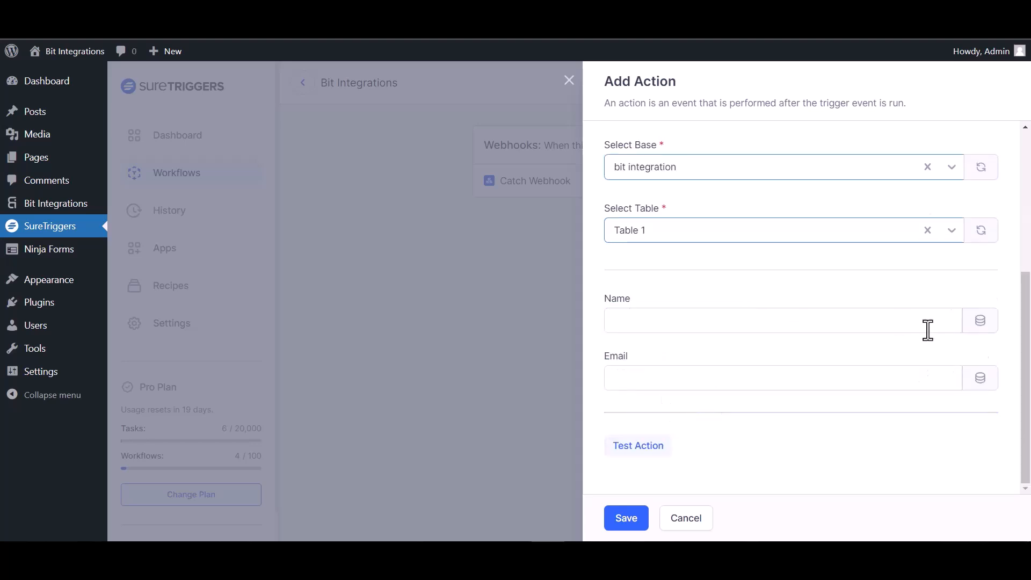
left_click(979, 334)
left_click(636, 470)
left_click(980, 377)
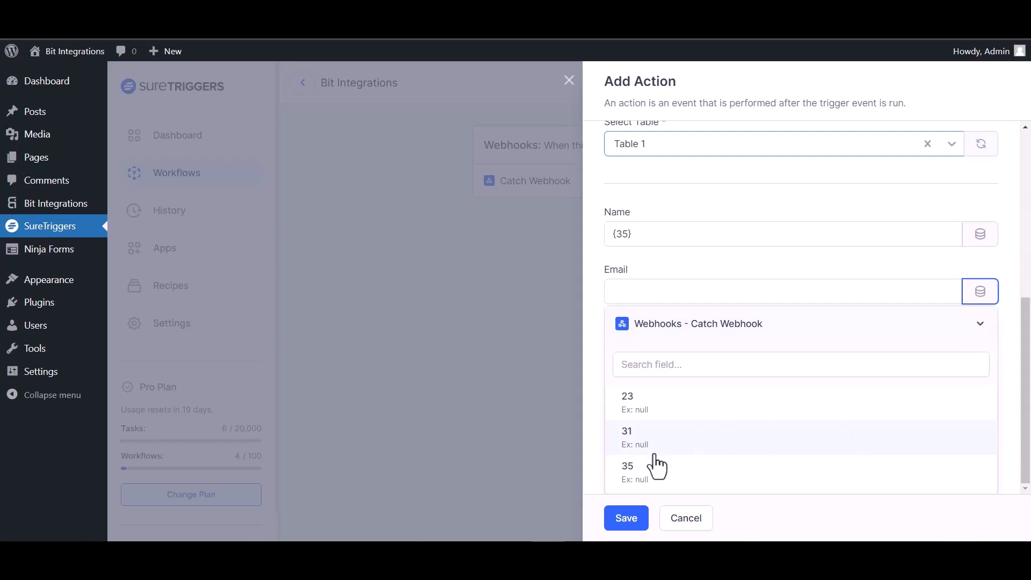
left_click(641, 411)
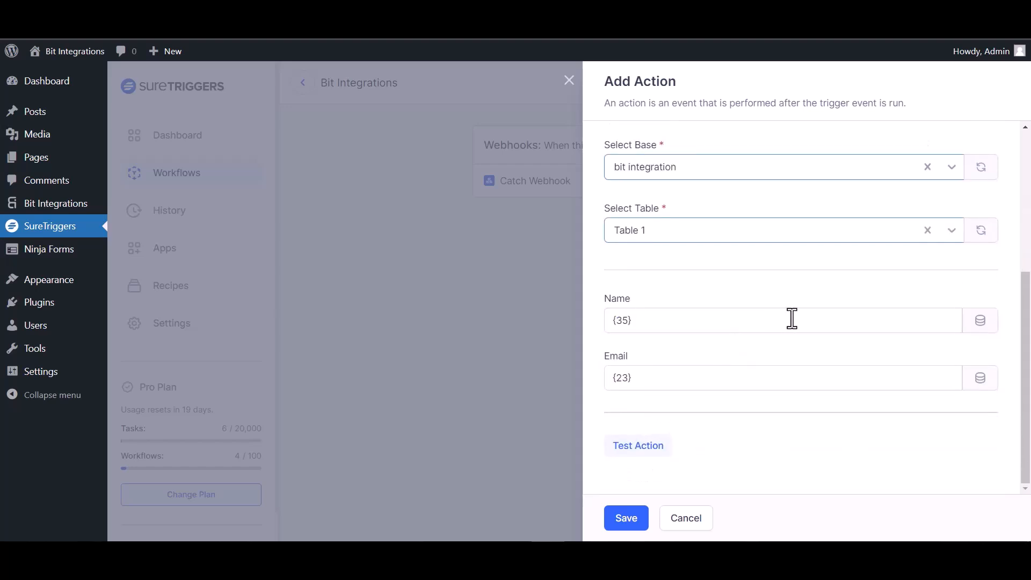
left_click(658, 448)
scroll(795, 454, "down", 1)
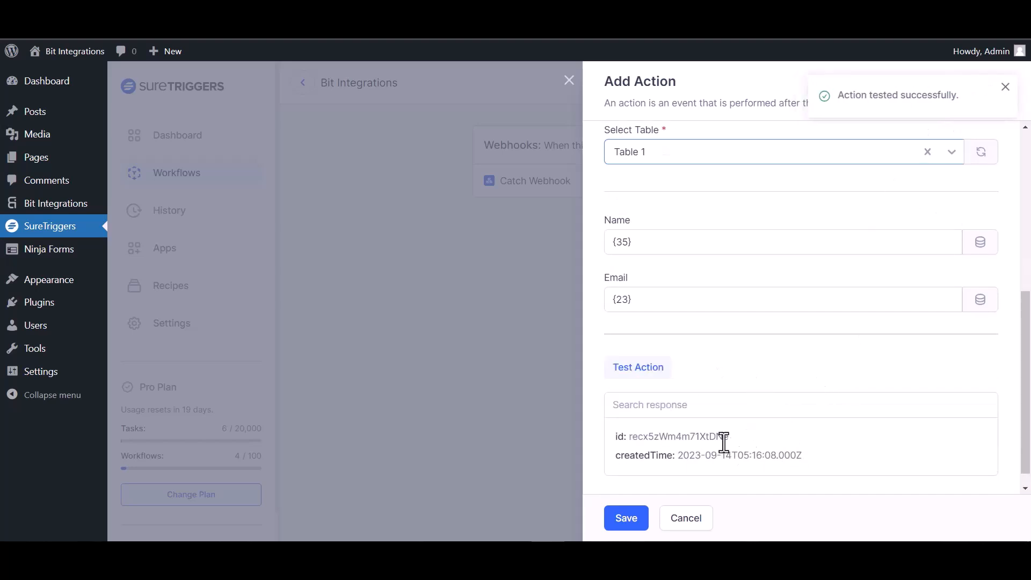
left_click(627, 518)
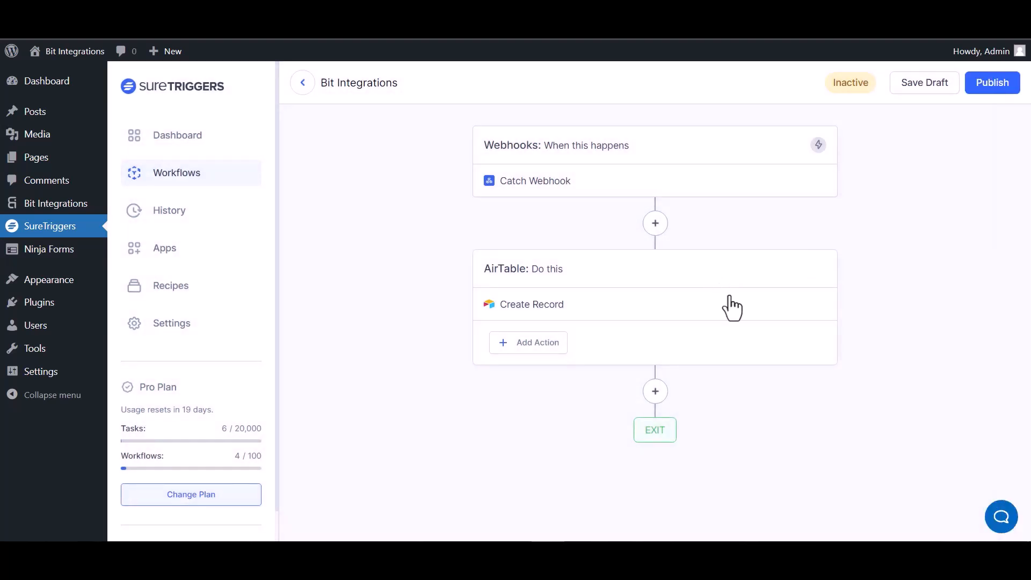
Publish the SureTriggers workflow so it becomes Active.
left_click(987, 84)
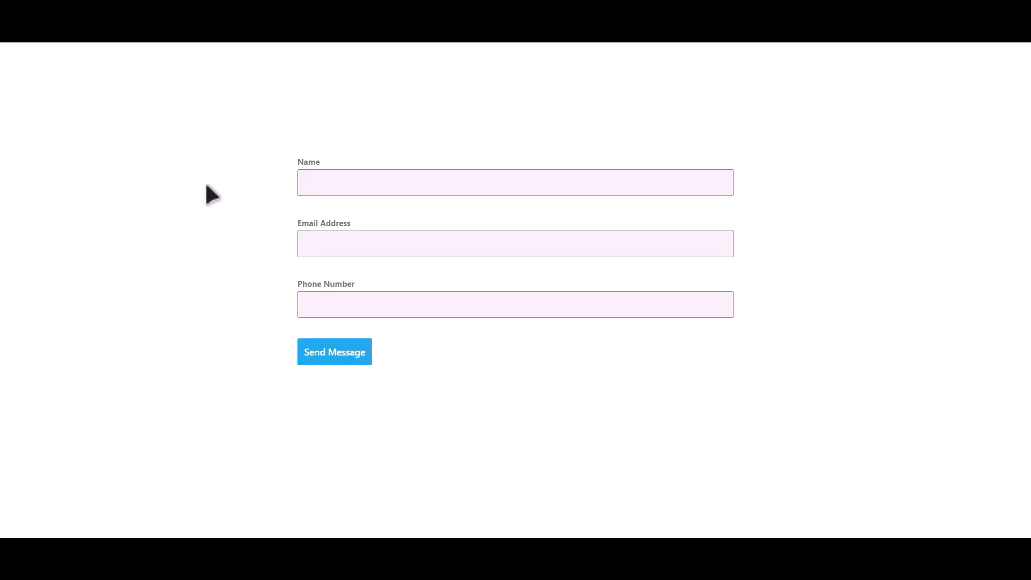
Submit the contact form with name 'Bit Integrations', a support e-mail address and a phone number.
left_click(411, 176)
type("Bit Integrations")
key("Tab")
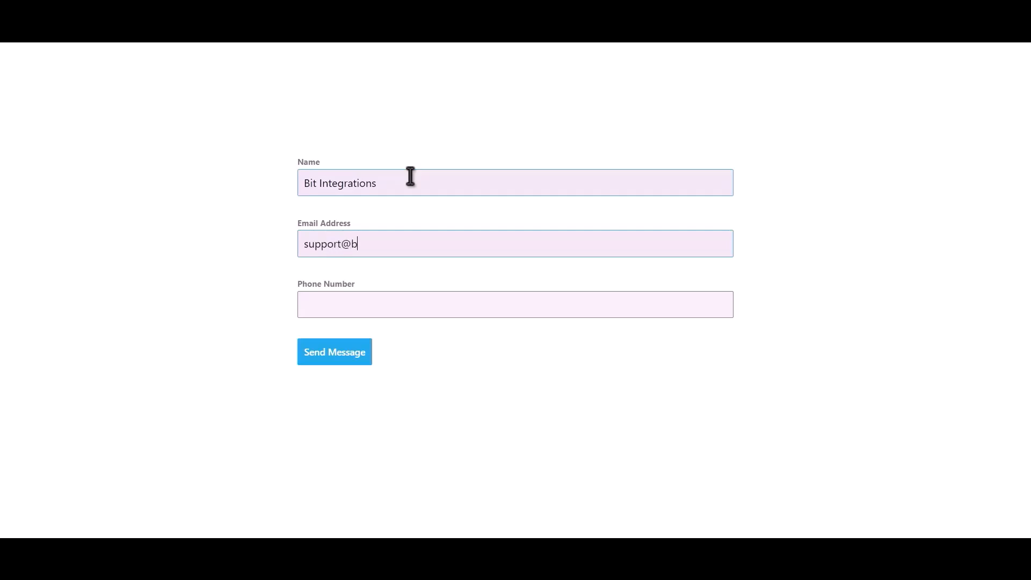
key("Tab")
type("4445")
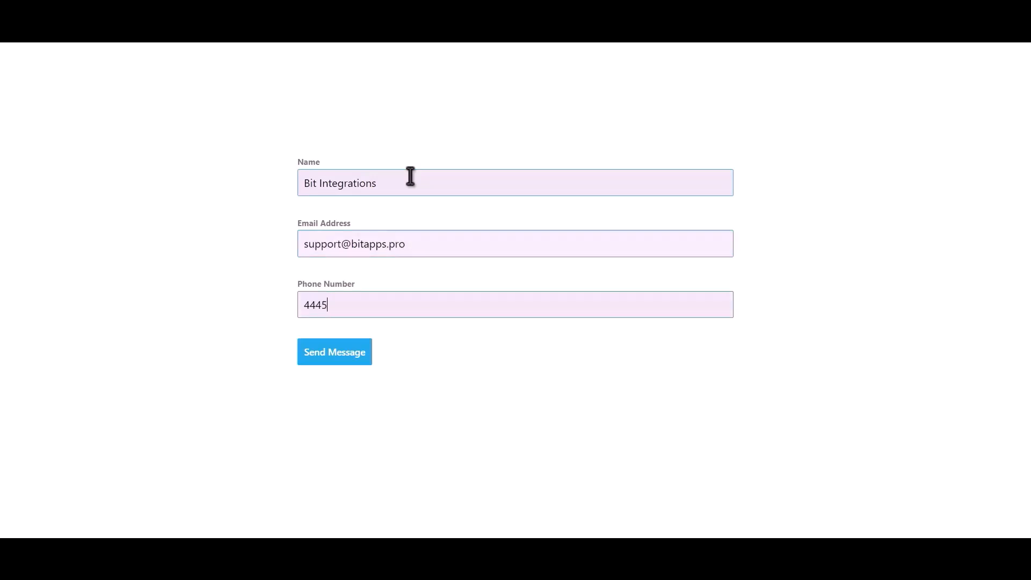
type("55666")
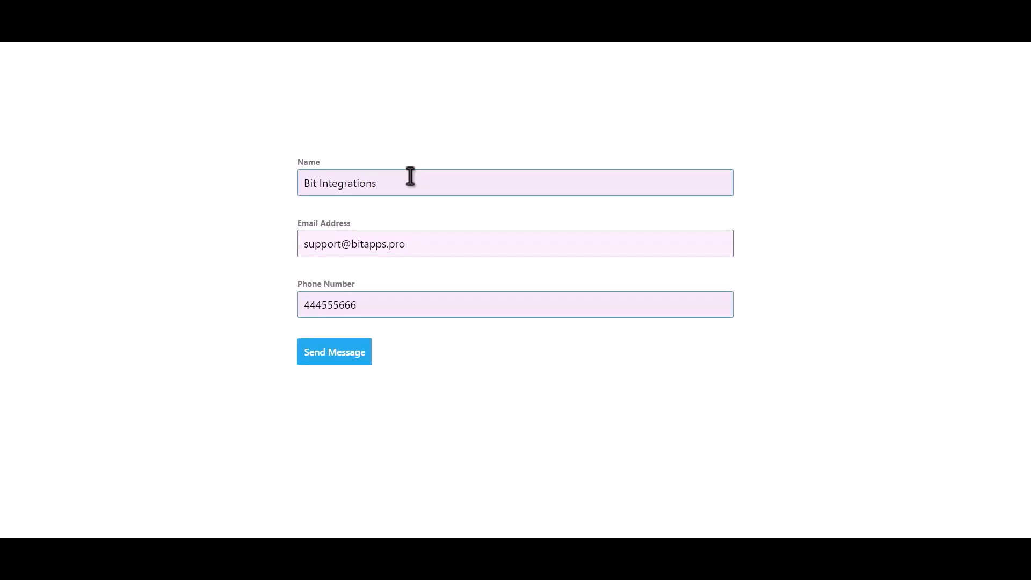
left_click(357, 353)
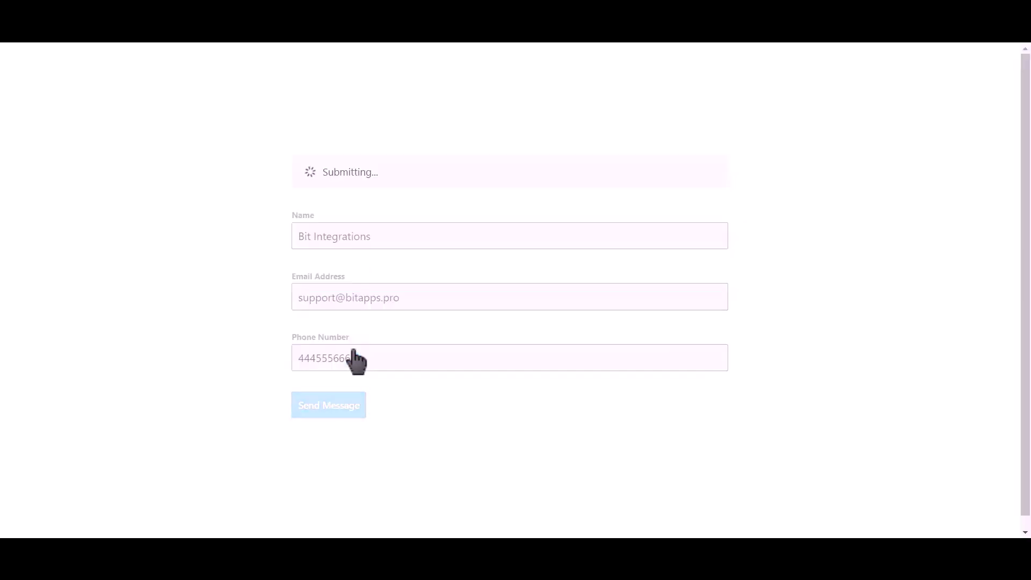